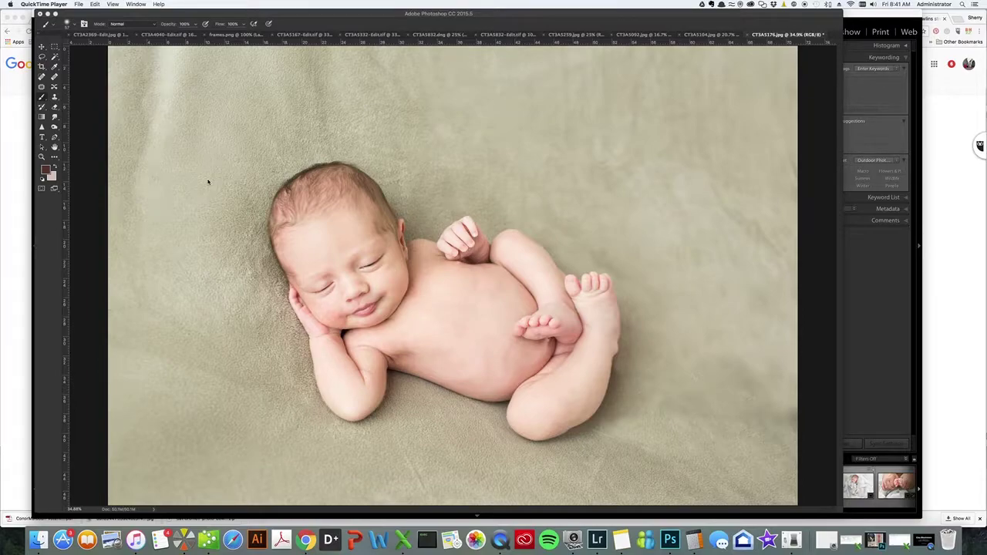
Lasso the baby's eye farther from the raised hand, copy it onto a new layer, and inspect the copy with the Background hidden
click(43, 156)
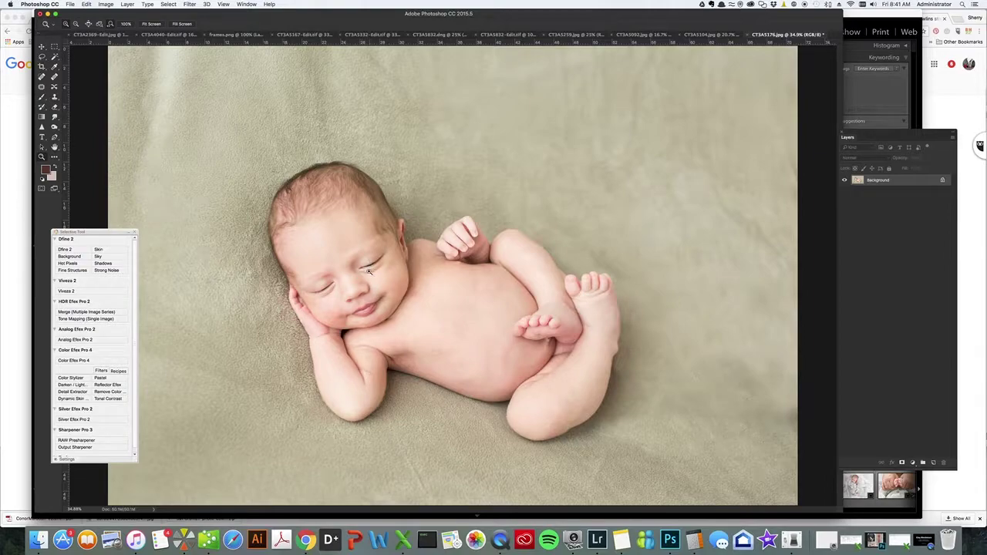
click(356, 290)
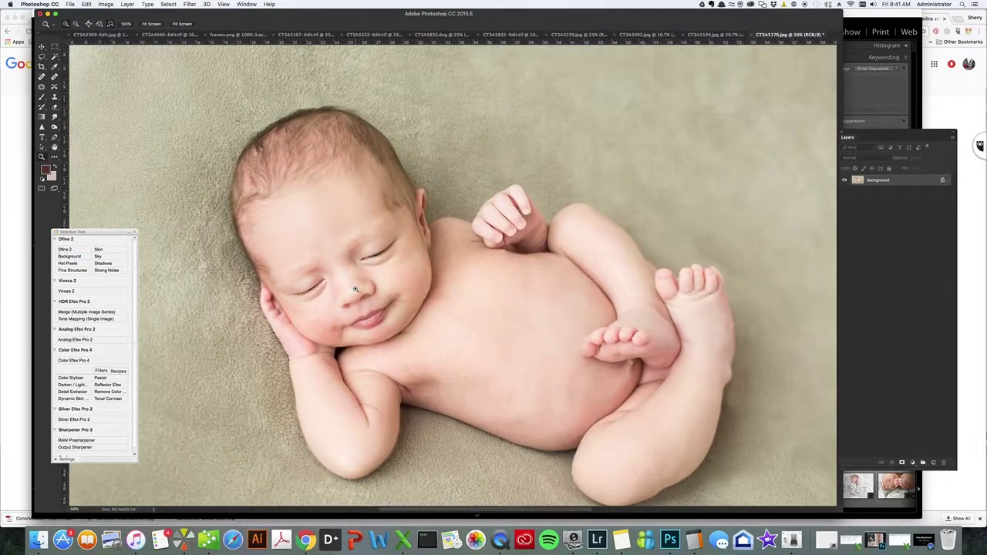
click(332, 195)
key(l)
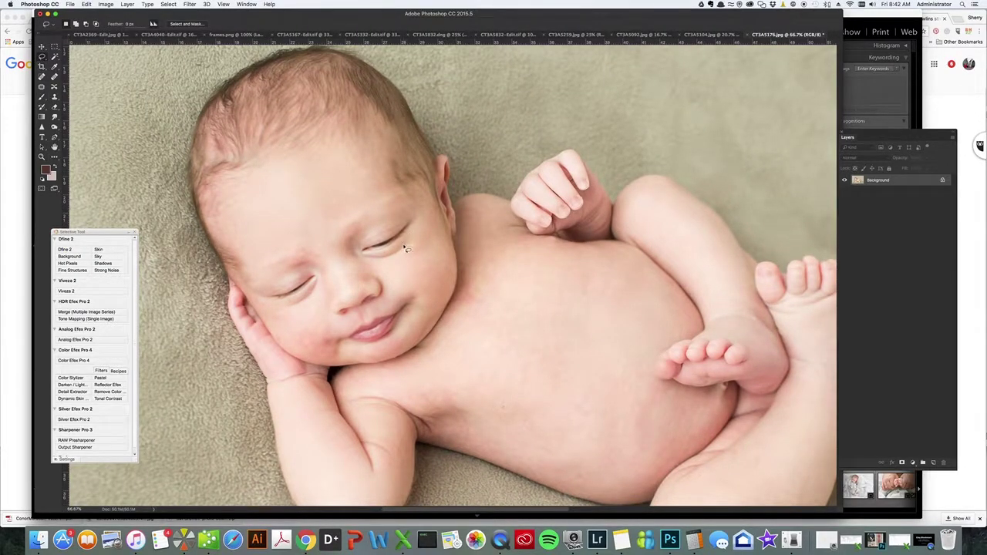
mouse_move(414, 234)
mouse_down()
mouse_move(408, 218)
mouse_move(357, 252)
mouse_up()
key(super+v)
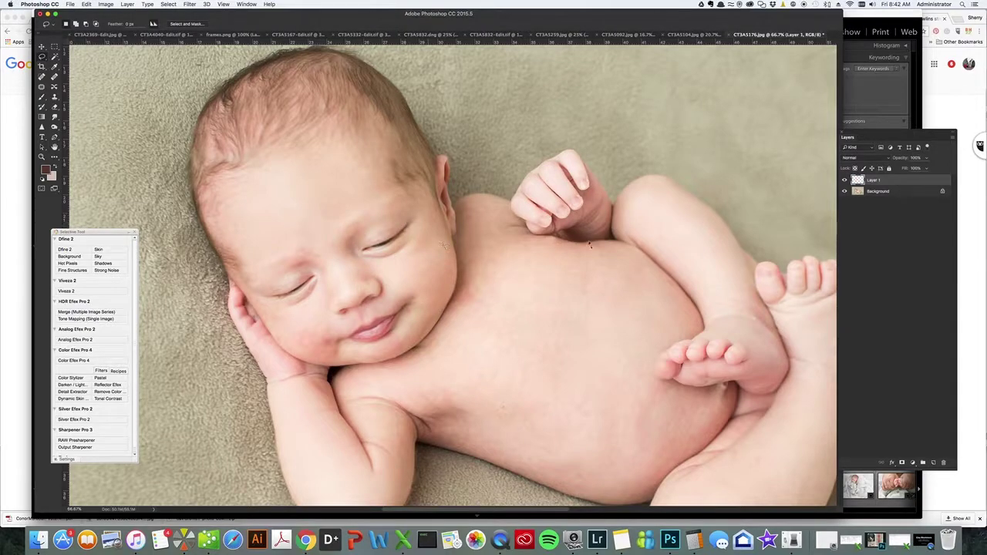
click(846, 192)
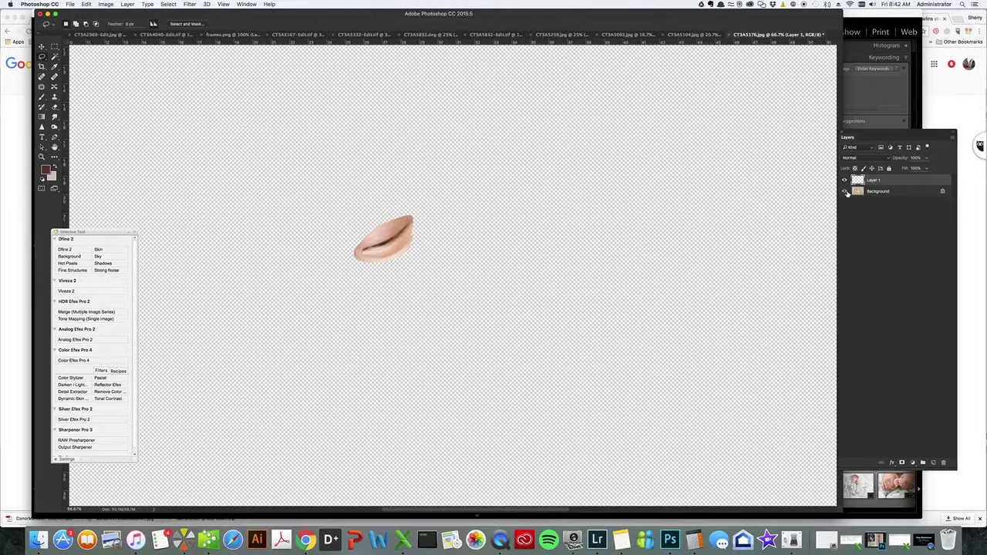
click(845, 192)
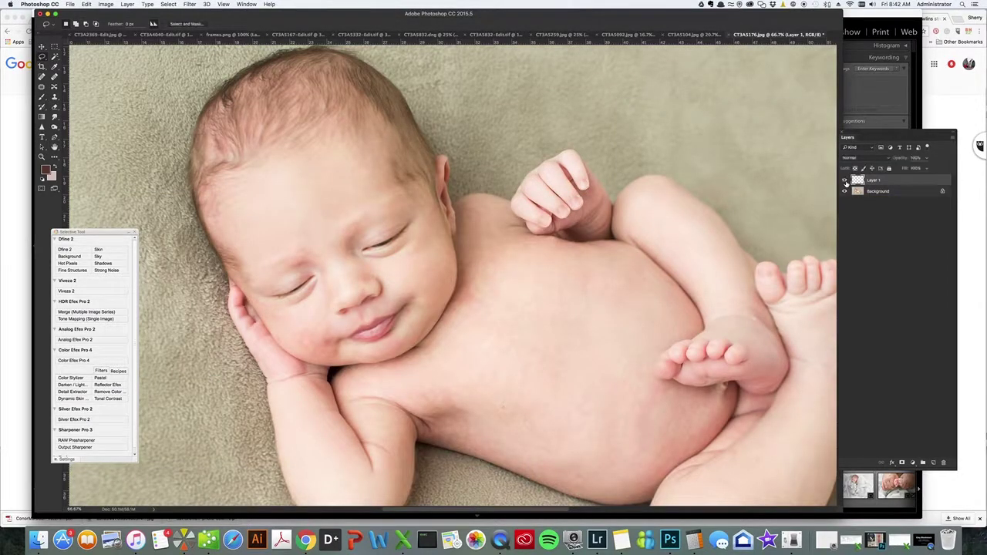
click(845, 191)
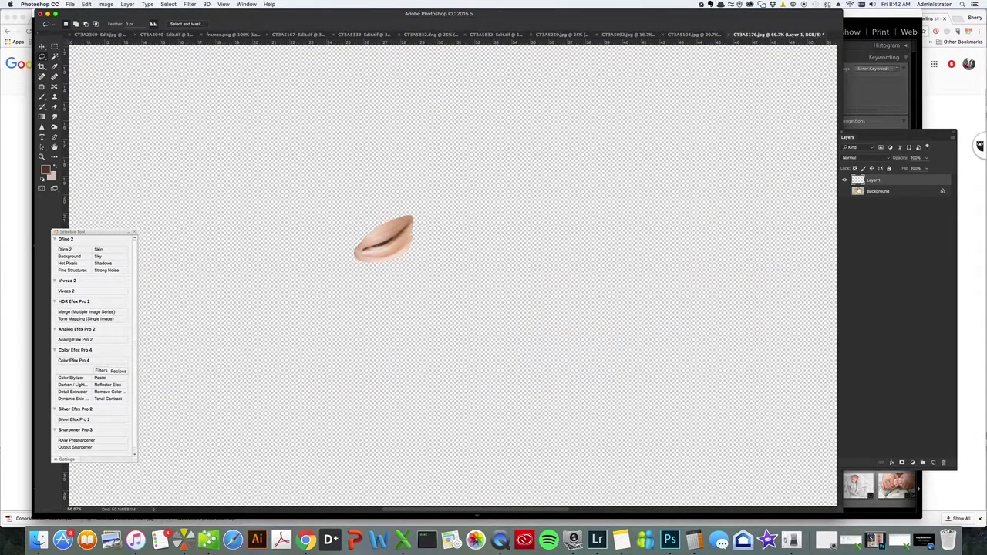
click(845, 191)
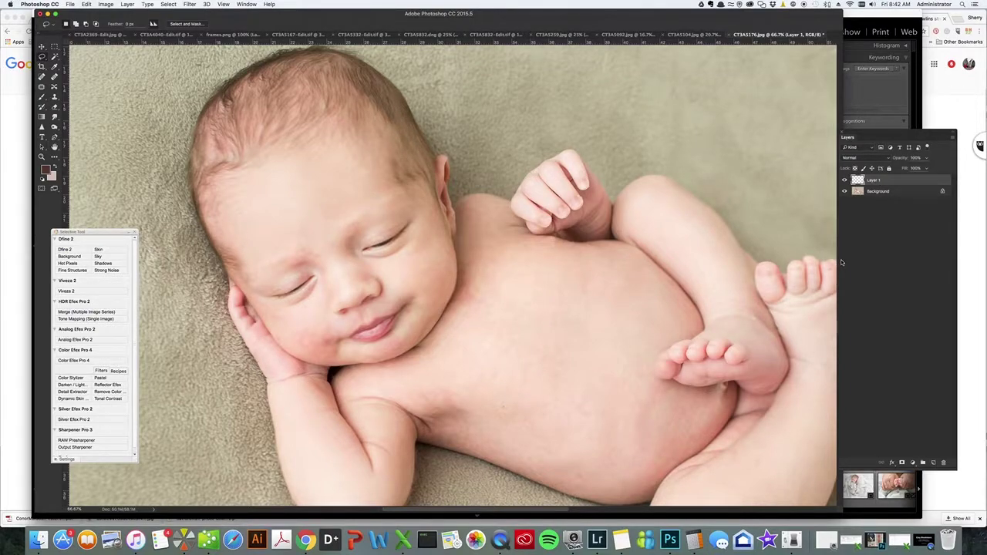
Warp the copied eye so its upper lid is pulled slightly down over the open gap
click(87, 4)
mouse_move(104, 169)
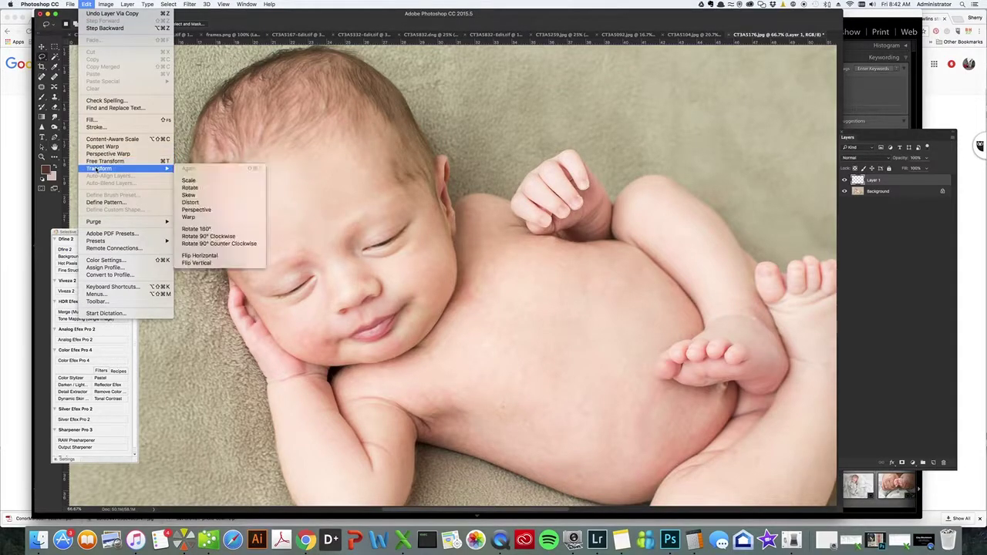
click(223, 219)
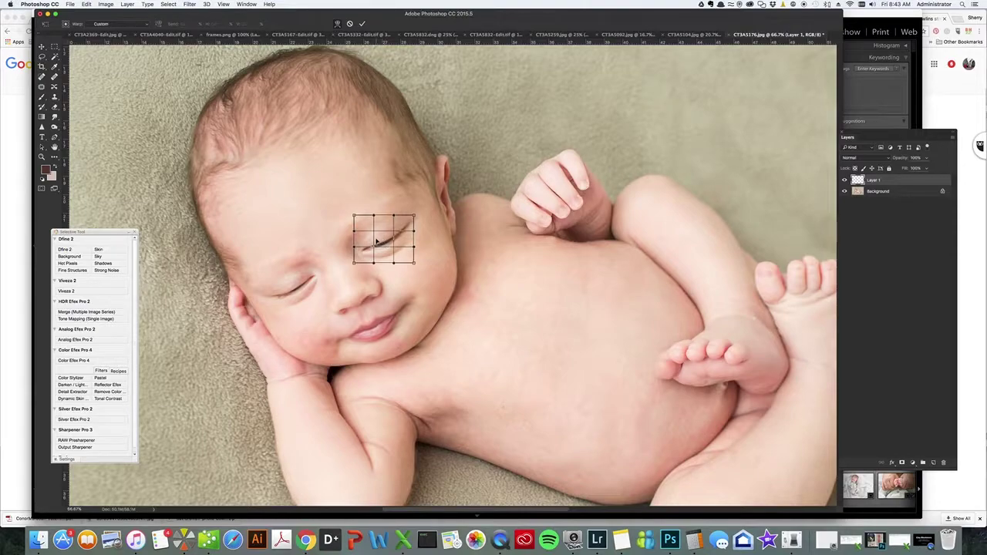
drag(378, 241, 378, 242)
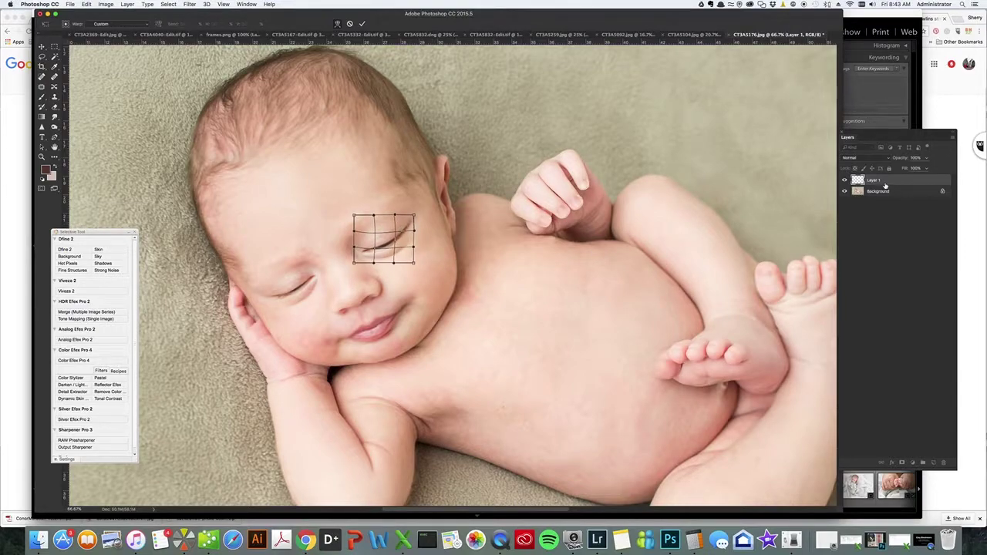
key(Return)
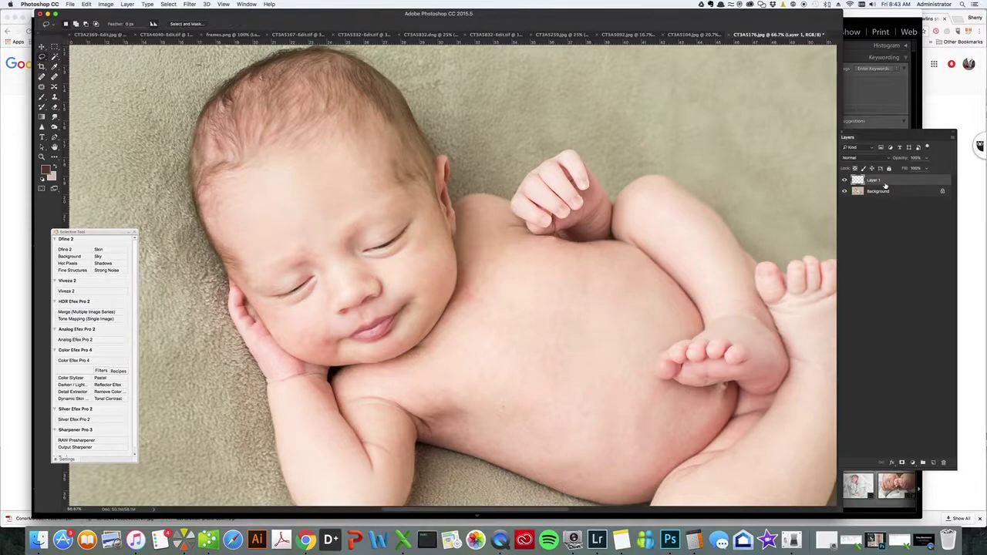
Add a layer mask to the warped eye layer and brush it with black and white to blend the lid into the face
click(902, 465)
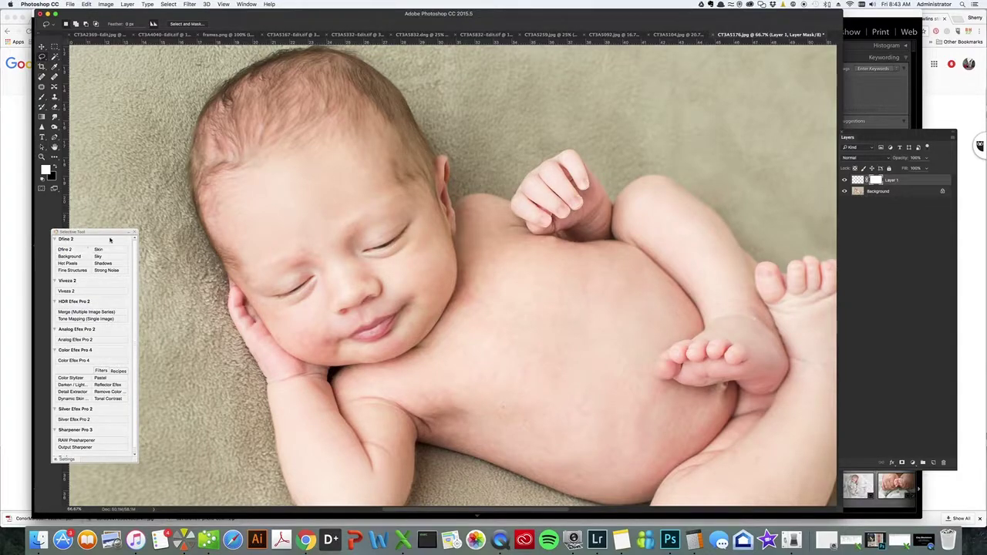
key(b)
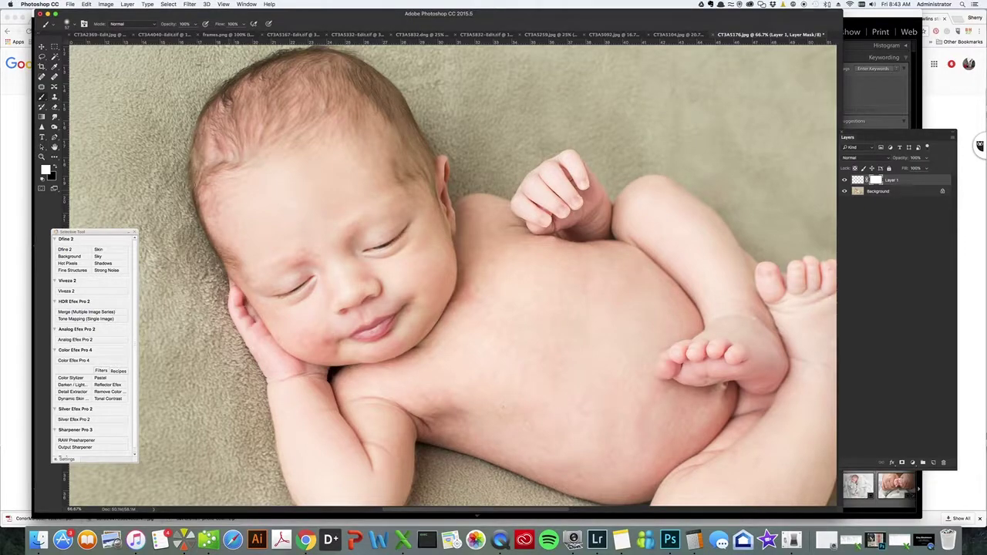
click(55, 166)
key(x)
drag(393, 231, 393, 232)
key(x)
key(x)
key(x)
key(x)
key(x)
key(x)
Warp the masked eye copy a second time, nudging the middle of the lid slightly further down
click(86, 4)
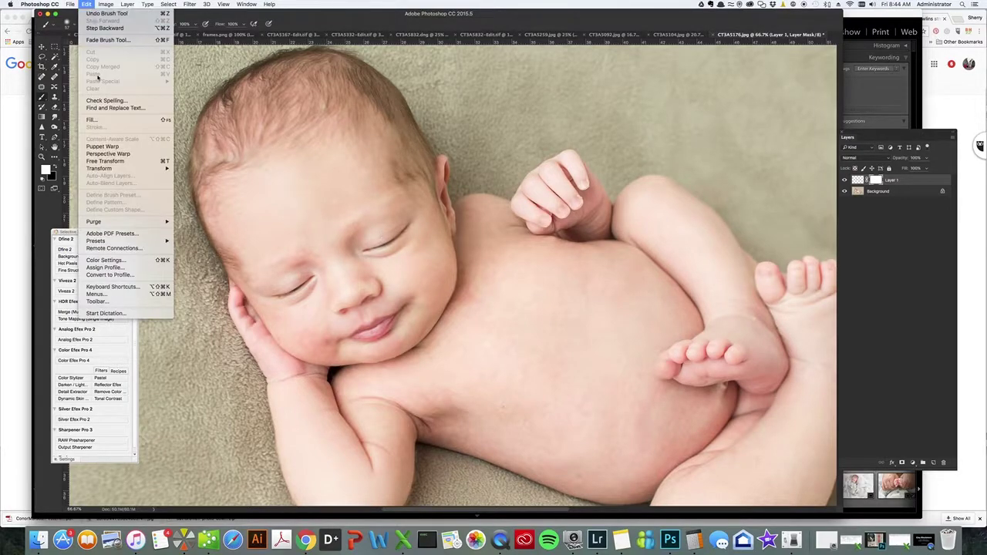
mouse_move(139, 168)
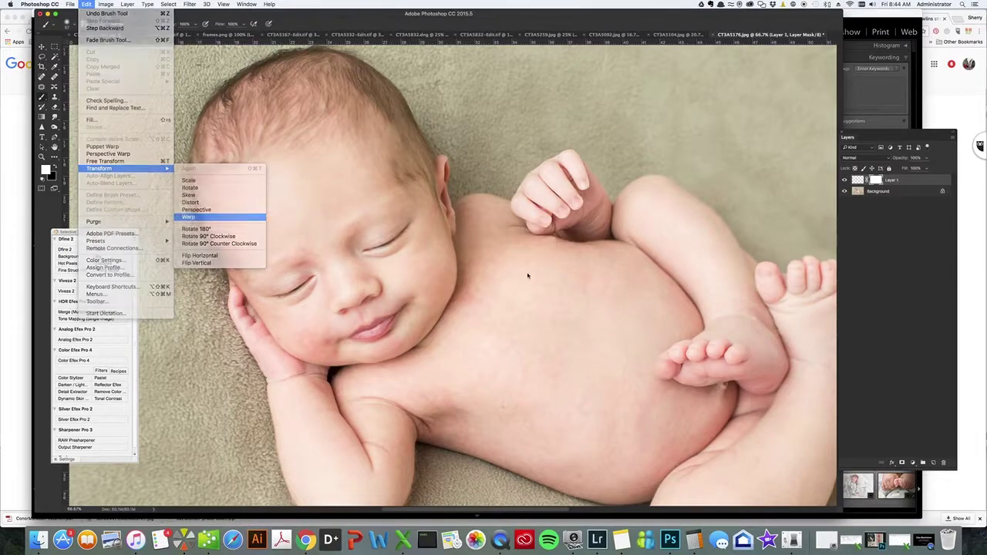
click(188, 218)
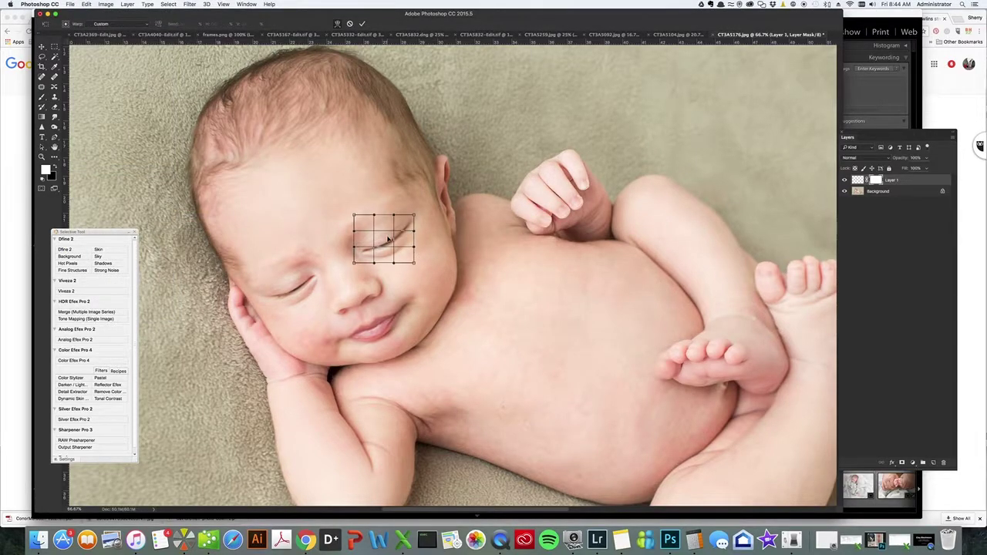
drag(389, 239, 388, 240)
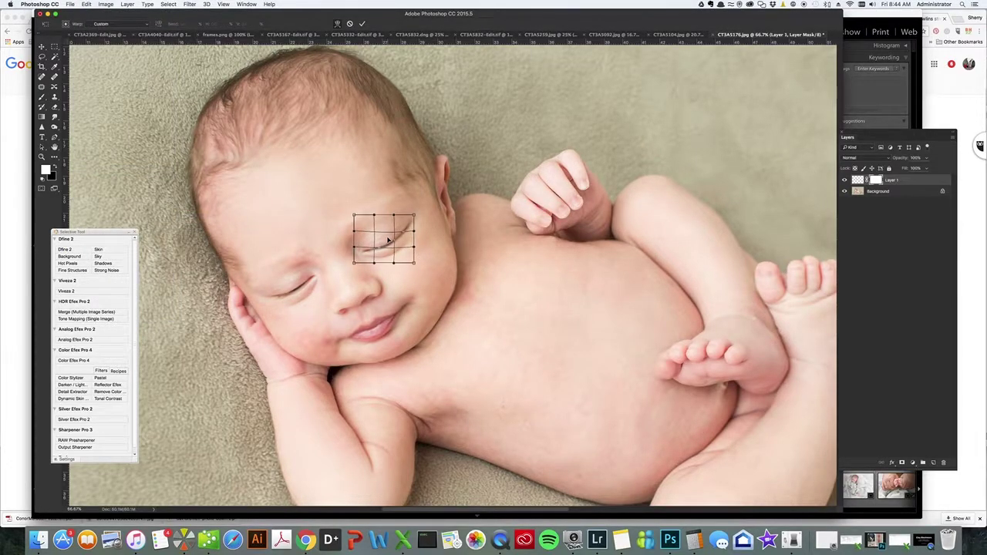
key(Return)
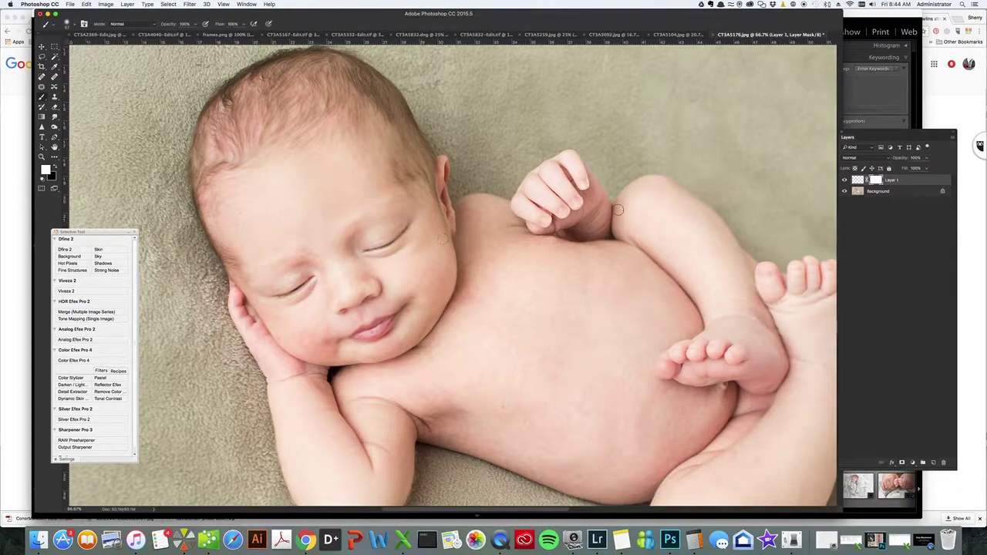
Paint black on the eye layer's mask just below the lash line with a small soft brush at 0% hardness
key(x)
mouse_move(395, 245)
mouse_down()
mouse_move(377, 255)
mouse_move(394, 249)
mouse_up()
key(x)
key(x)
right_click(398, 249)
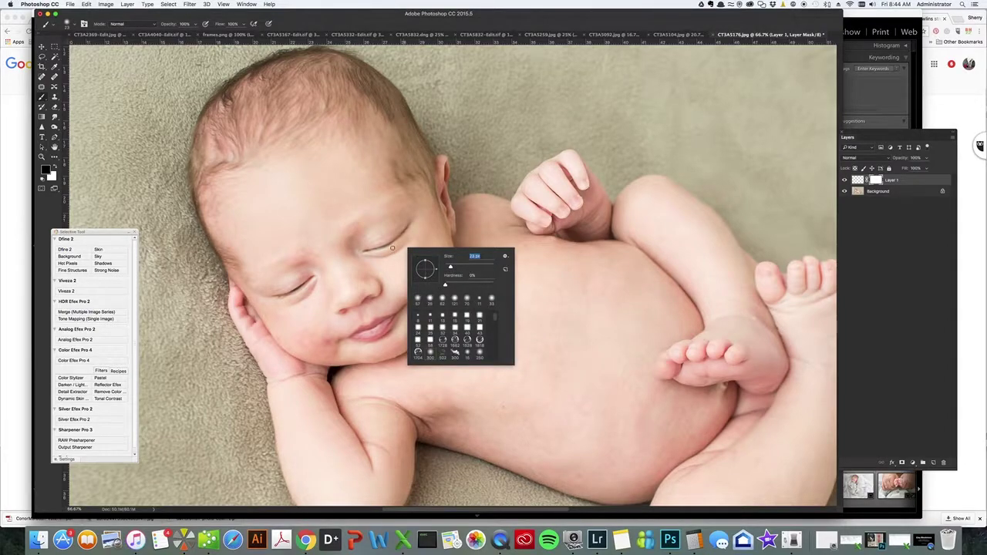
key(Return)
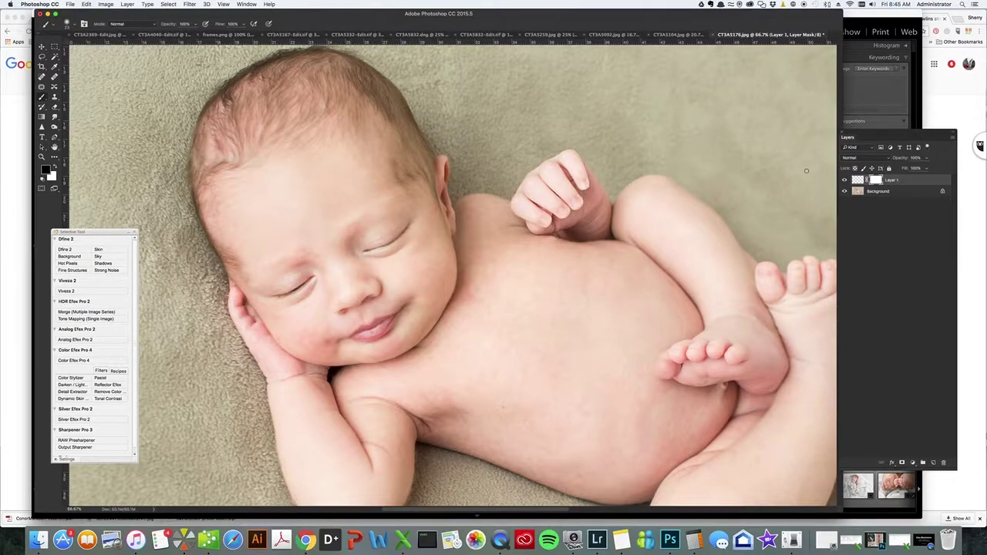
Compare the eye with Layer 1 hidden and shown, and flatten the image
click(846, 180)
click(845, 180)
click(845, 180)
click(846, 179)
click(846, 180)
click(846, 179)
click(128, 4)
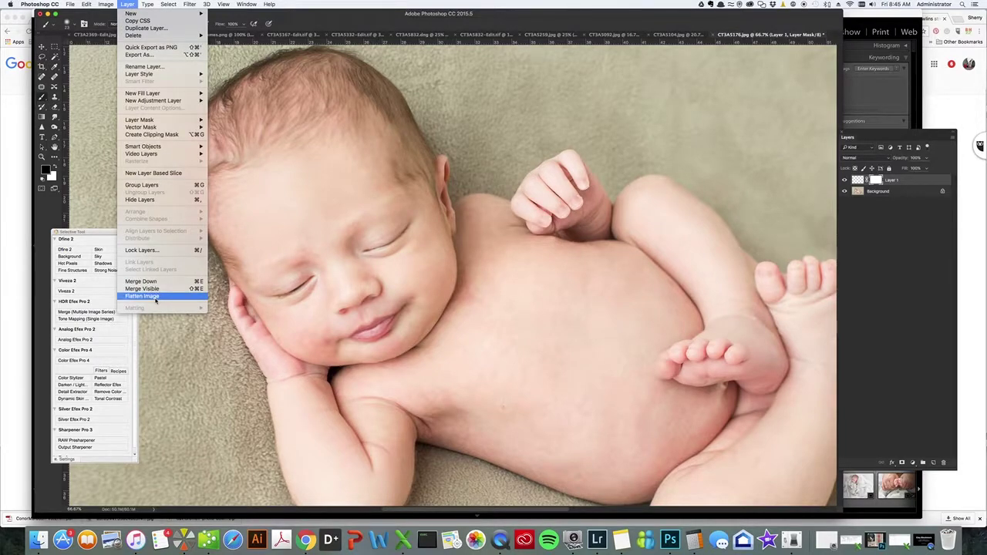
click(152, 297)
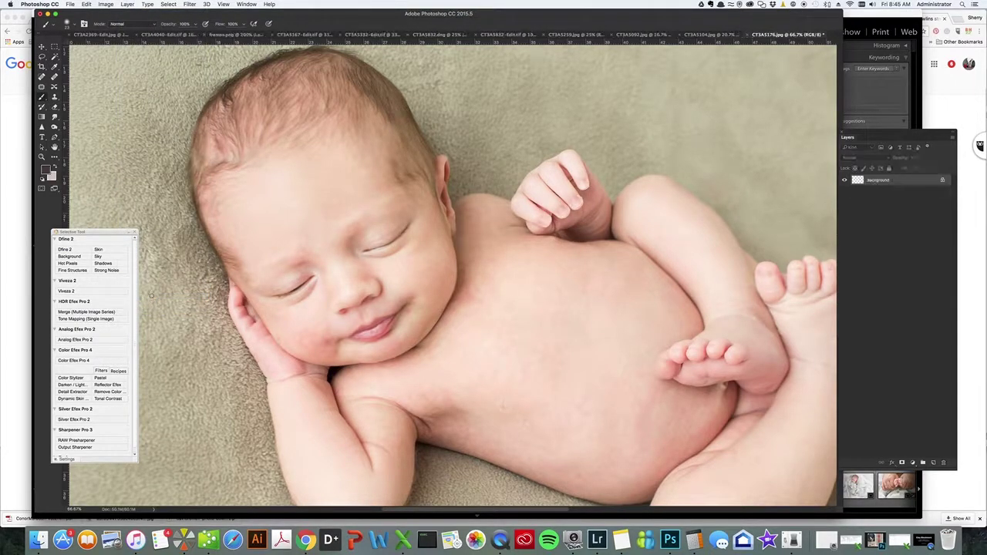
Lasso the baby's other eye, nearer the hand under the cheek, and copy it onto a new layer
key(l)
mouse_move(318, 291)
mouse_down()
mouse_move(311, 266)
mouse_move(261, 301)
mouse_move(296, 310)
mouse_move(318, 307)
mouse_move(319, 297)
mouse_up()
key(super+j)
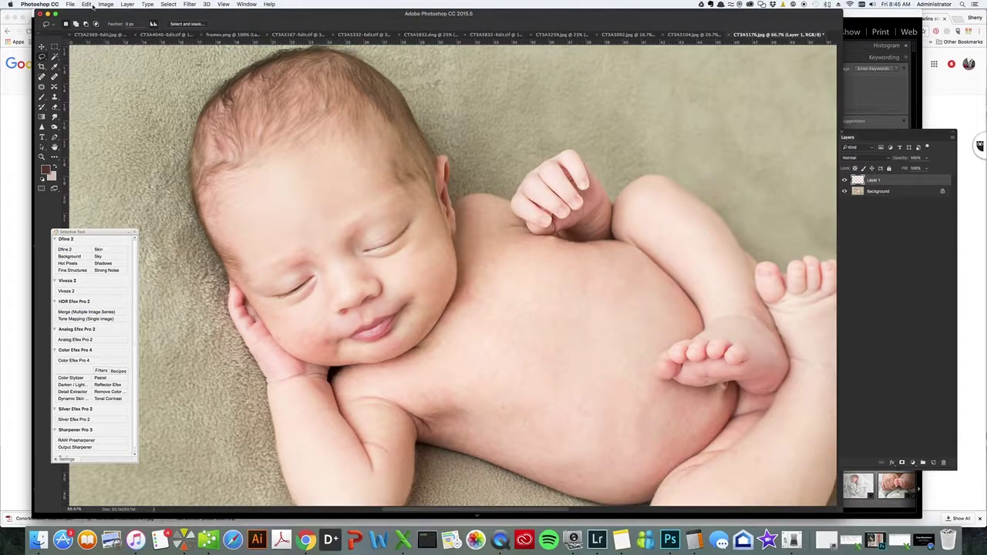
Warp the second eye copy to reshape its lid so the eye looks fully closed
click(88, 5)
mouse_move(116, 168)
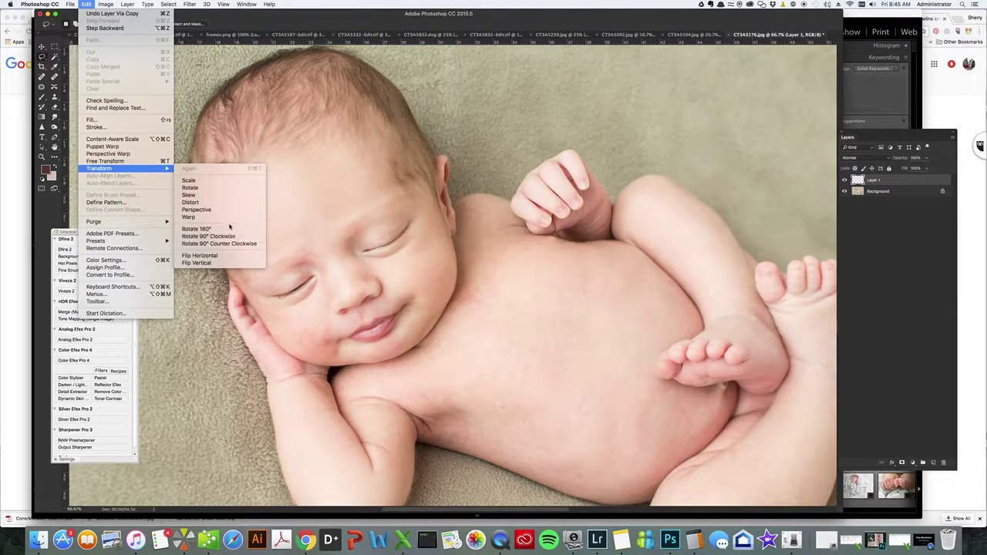
click(224, 217)
drag(286, 284, 286, 282)
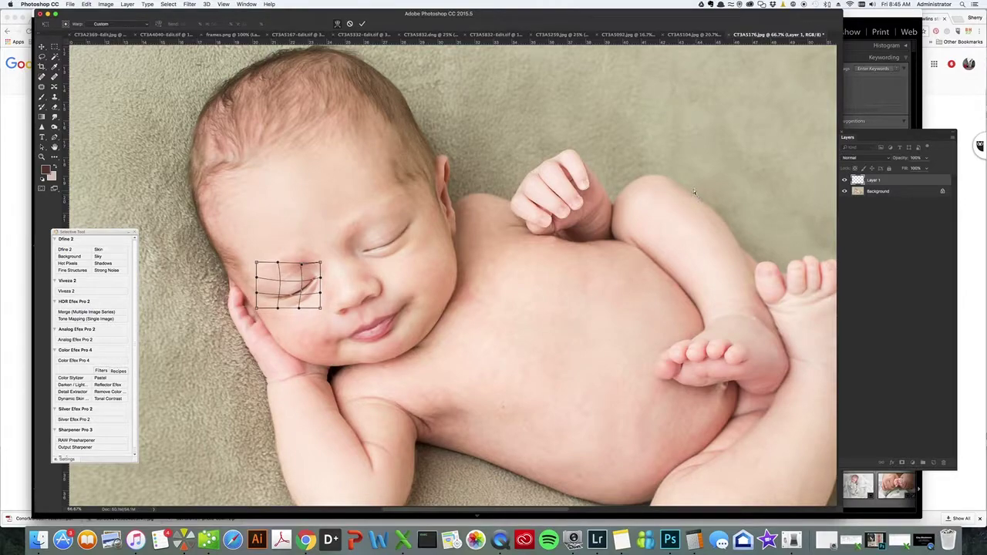
key(Return)
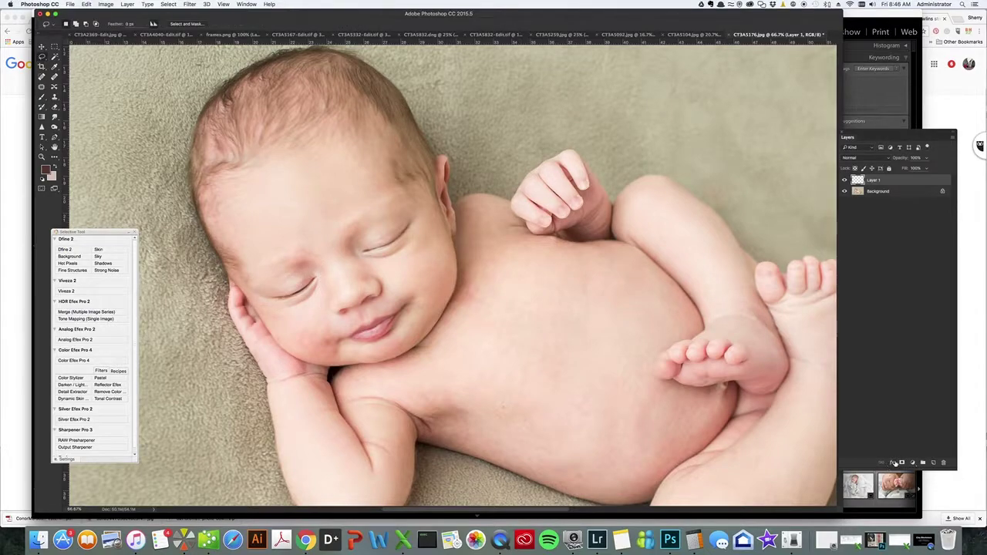
Add a layer mask to the second eye copy and brush it with black and white using a larger soft brush to blend the lid
click(902, 463)
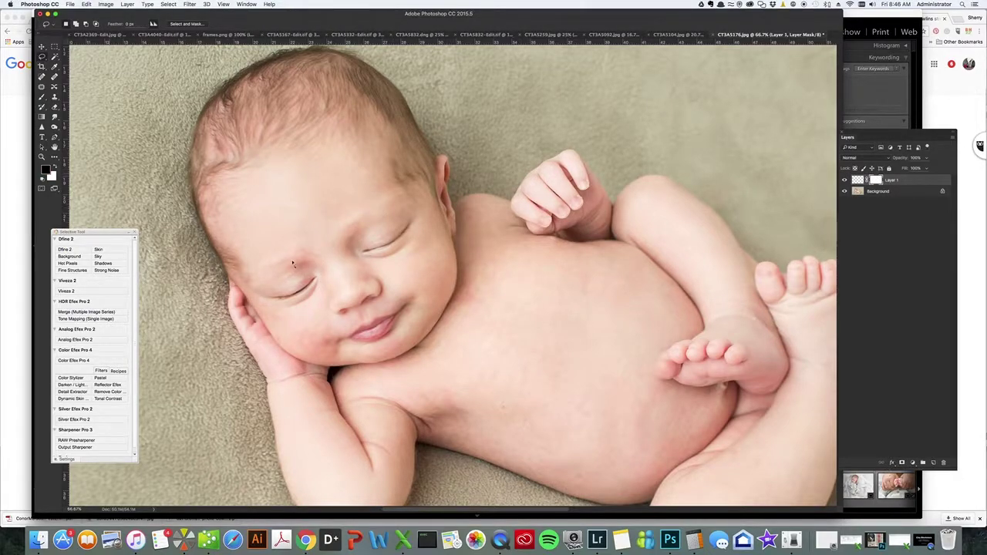
key(b)
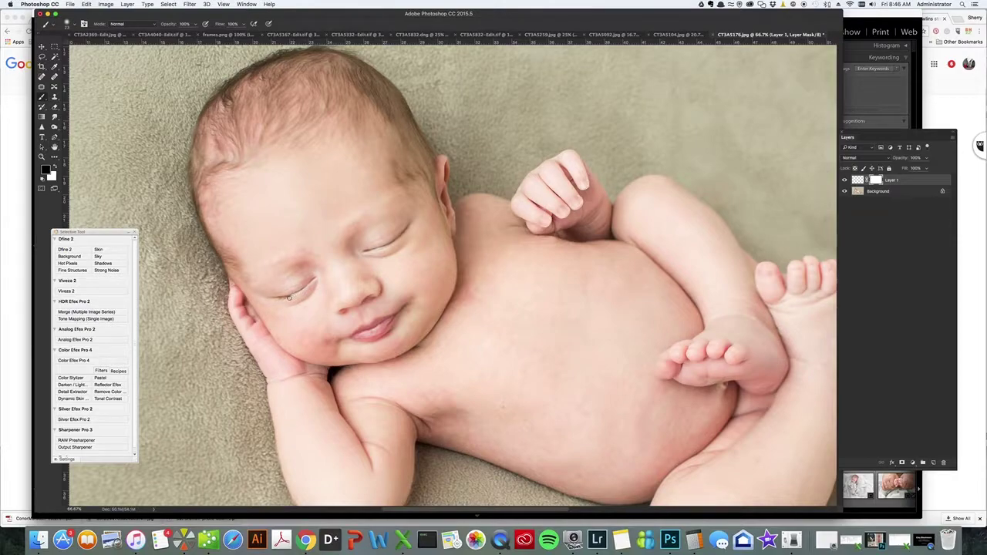
key(x)
right_click(311, 279)
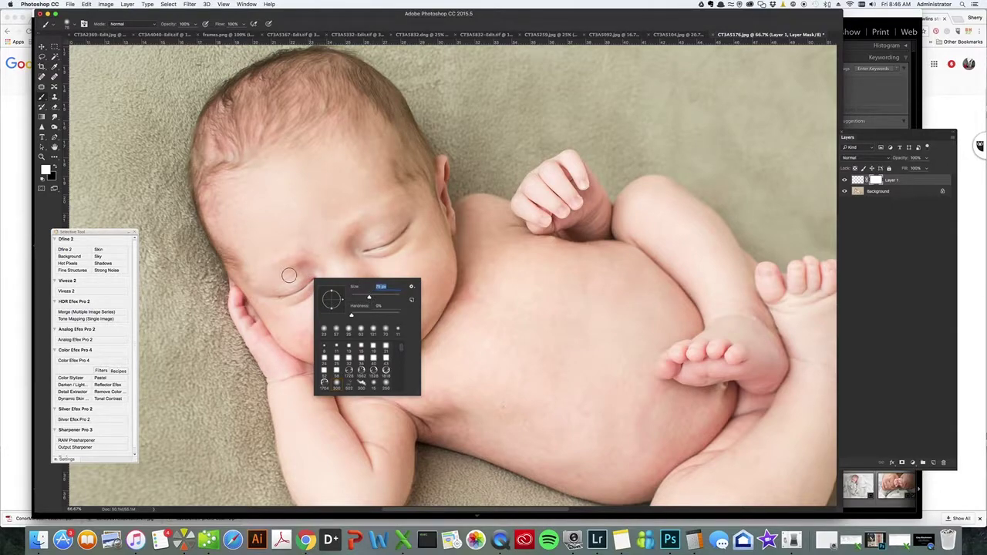
key(Return)
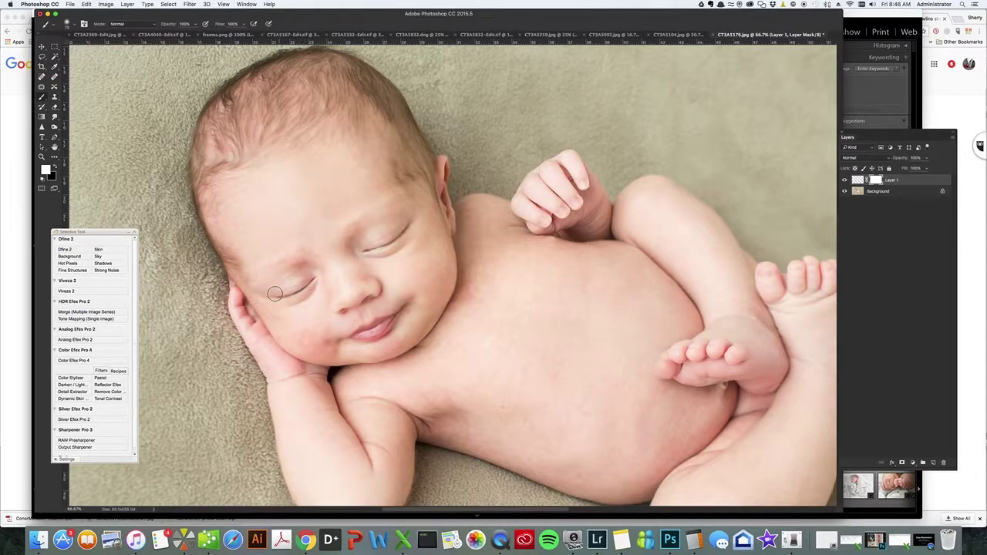
key(x)
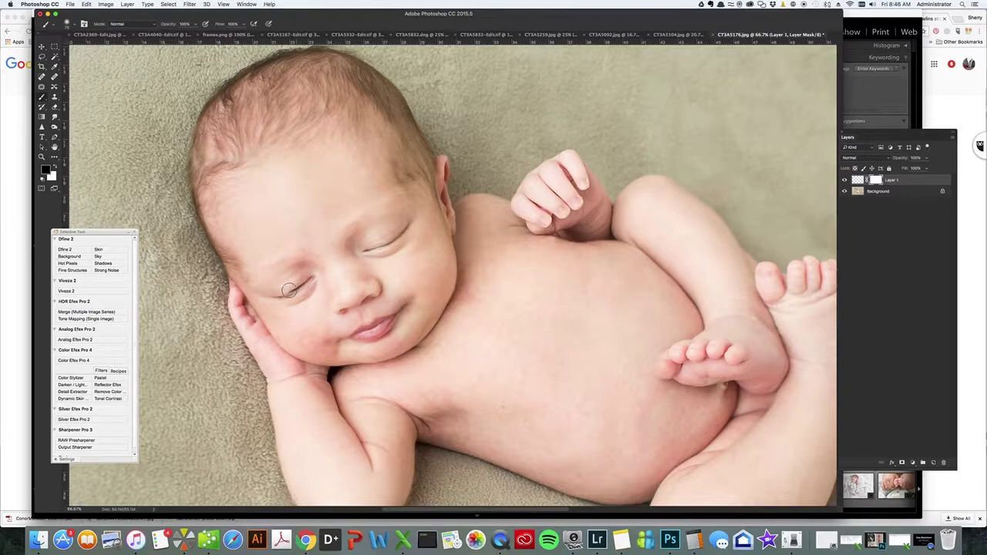
key(x)
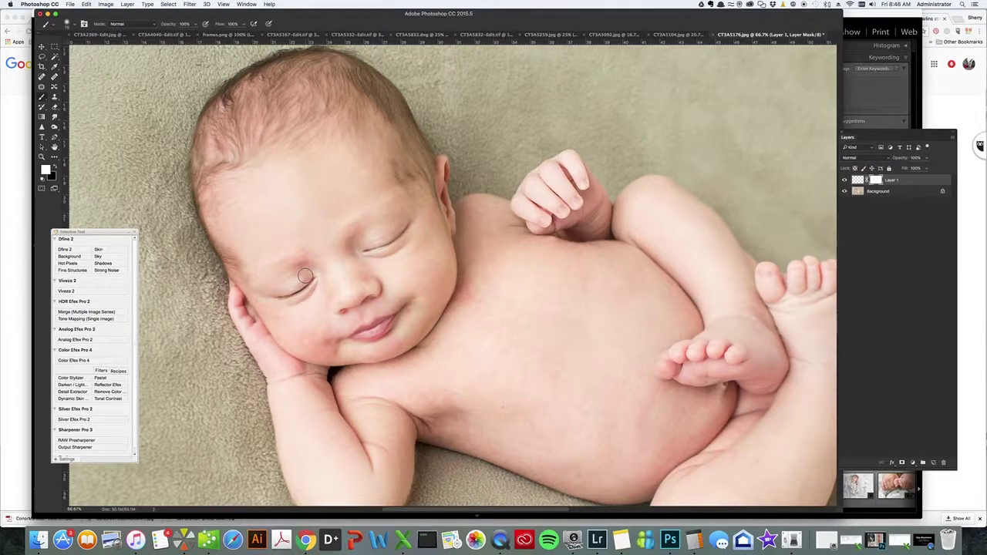
key(x)
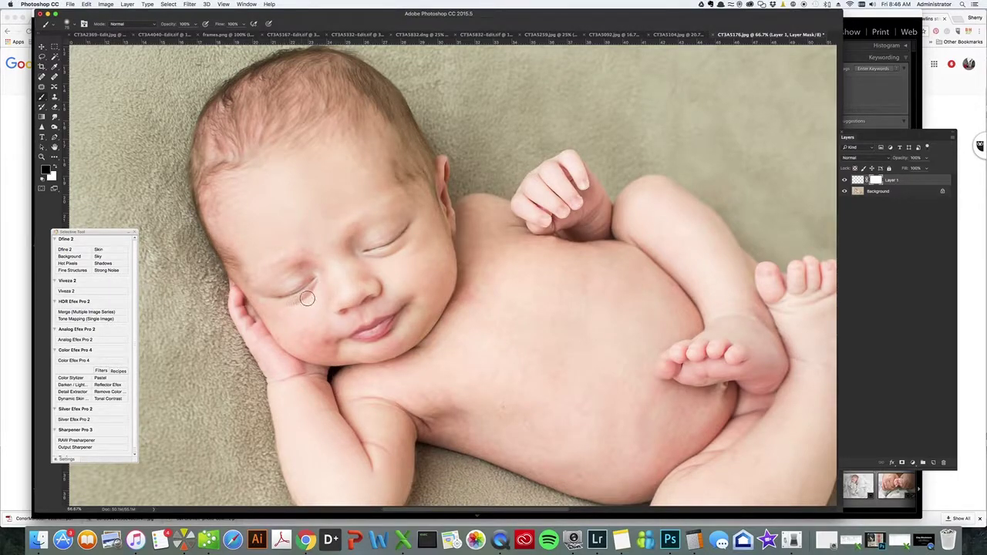
Refine the second eye copy's layer mask around the lid's inner corner, alternating black and white with a smaller soft brush
key(x)
drag(298, 279, 303, 276)
key(x)
key(x)
right_click(318, 298)
click(366, 314)
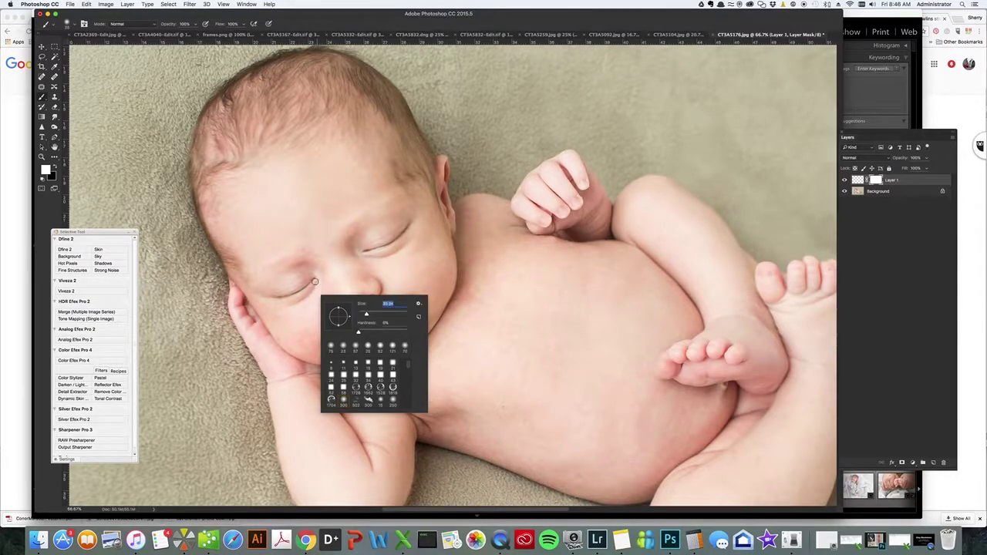
key(Return)
key(x)
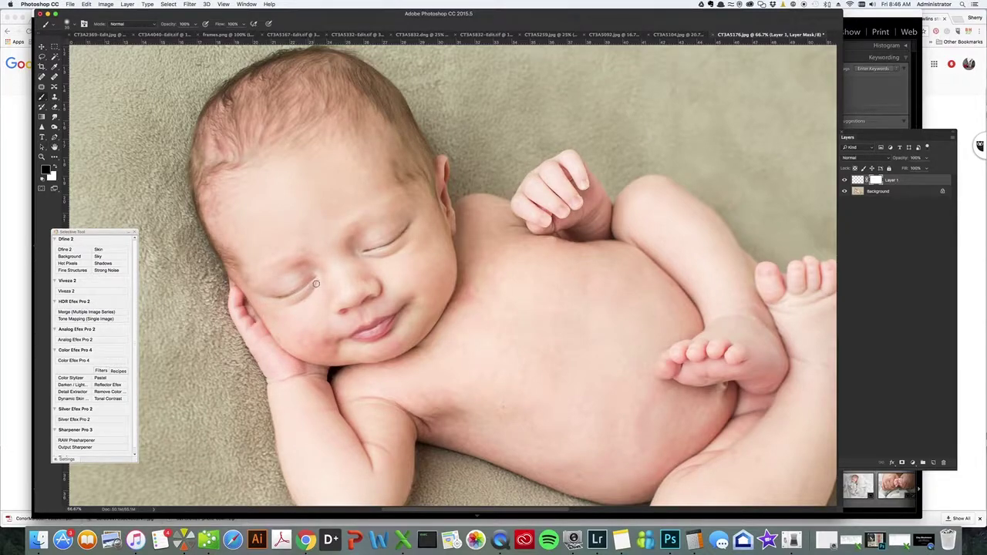
key(x)
key(x)
Compare the second eye up close with Layer 1 repeatedly hidden and shown
click(844, 180)
click(844, 179)
click(844, 179)
click(844, 180)
click(844, 180)
click(844, 180)
click(844, 179)
click(844, 179)
click(844, 180)
click(845, 180)
click(845, 180)
click(845, 179)
Check the eye correction at full-photo view by hiding and showing Layer 1
key(x)
scroll(498, 259, down, 3)
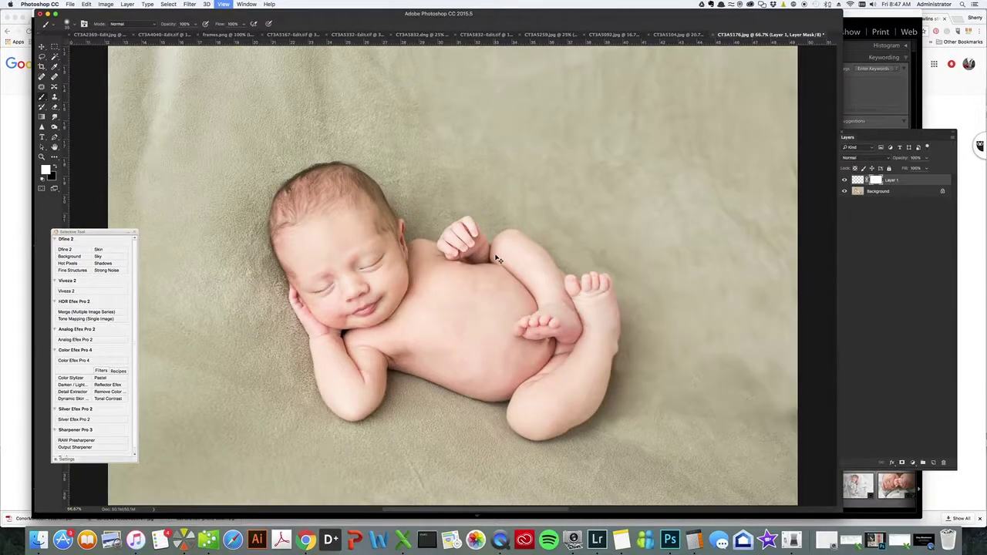
click(844, 180)
click(844, 180)
click(844, 179)
click(844, 180)
click(844, 179)
click(844, 180)
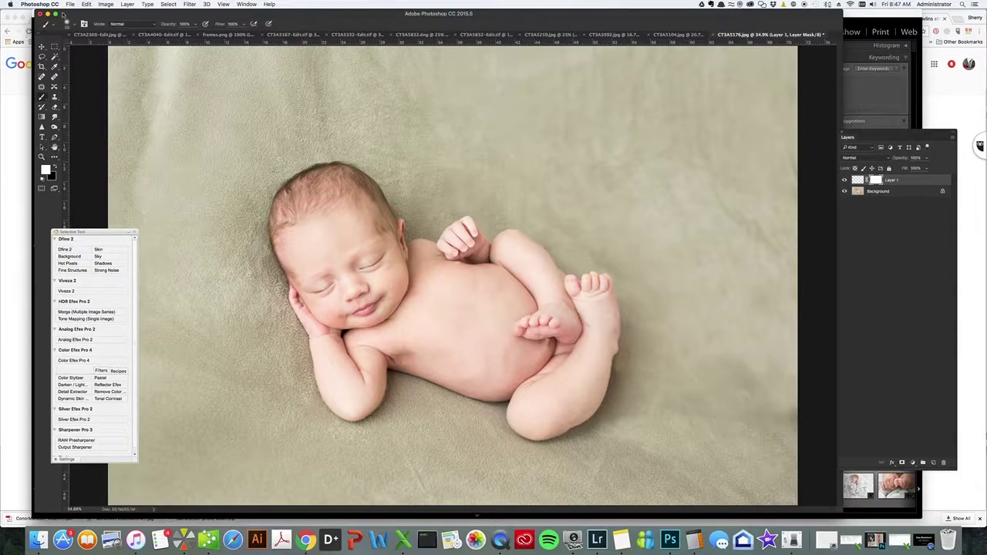
Flatten the image and save the edited photo
click(126, 4)
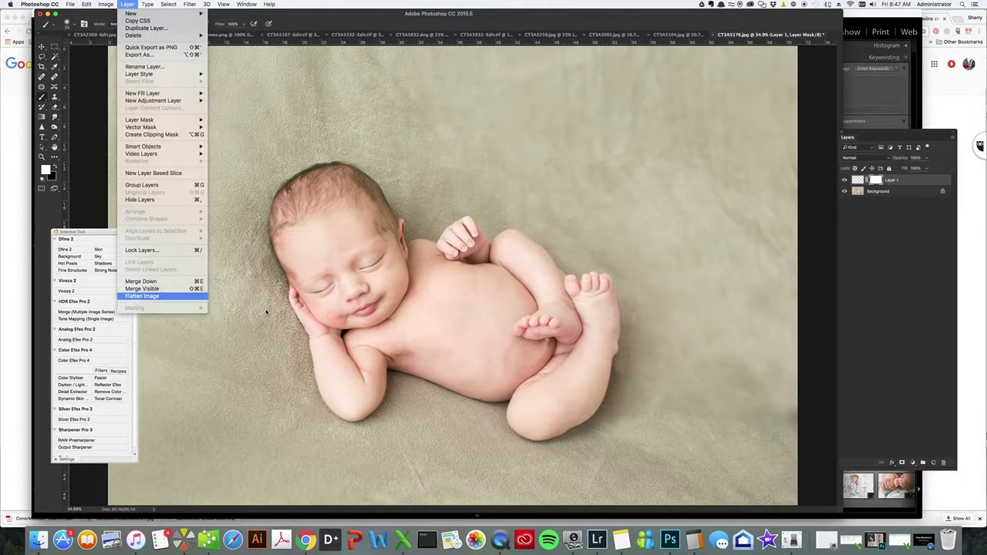
click(174, 290)
click(69, 4)
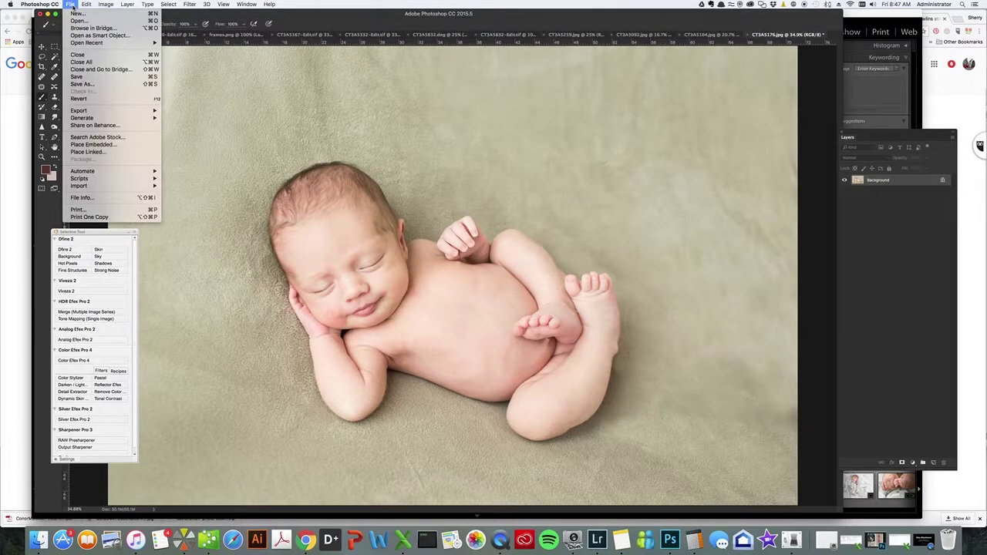
click(85, 87)
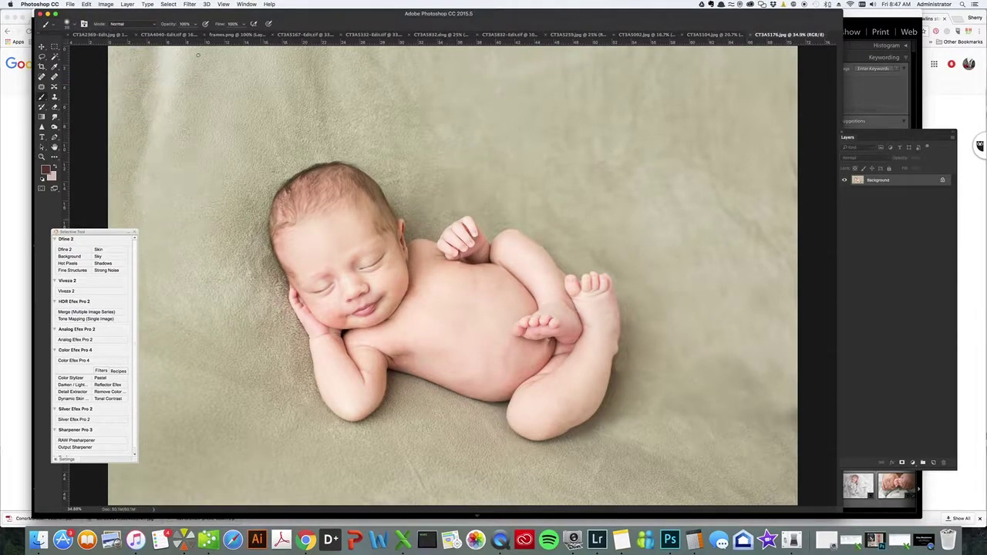